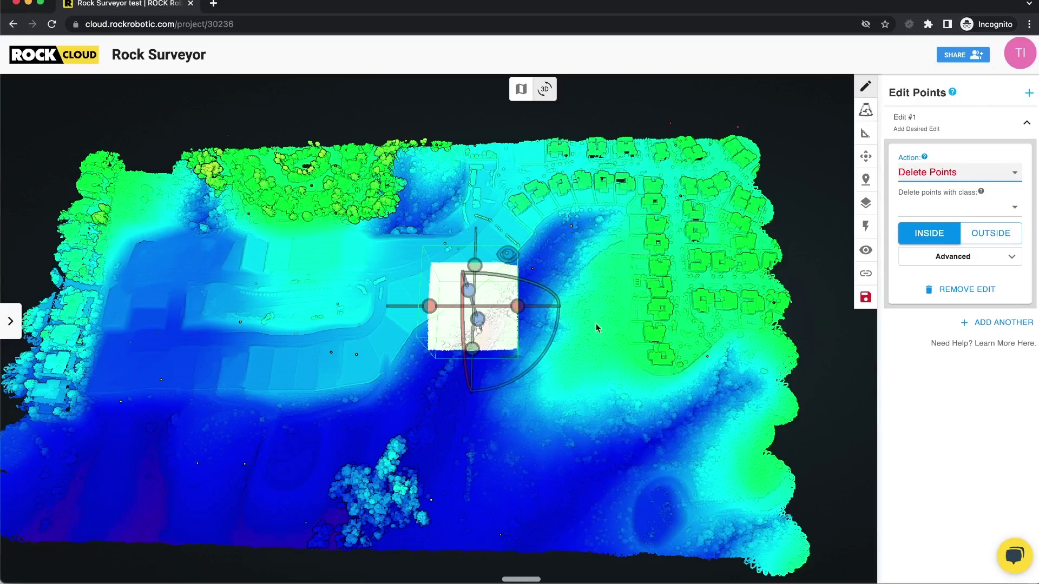
- Zoom in and pan the 3D view to centre the edit box over the road edge
scroll(518, 319, up, 2)
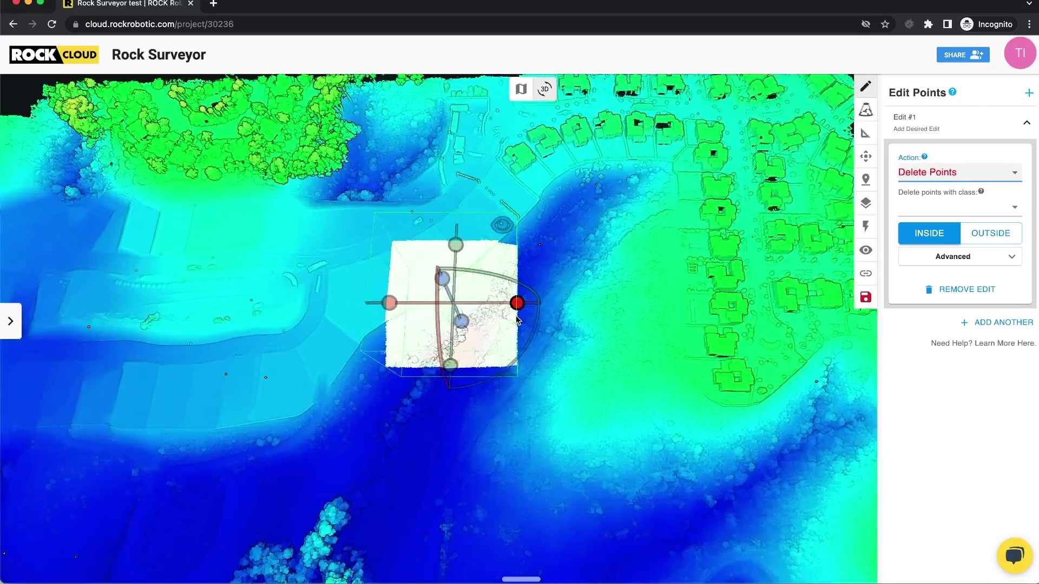
right_drag(579, 352, 692, 379)
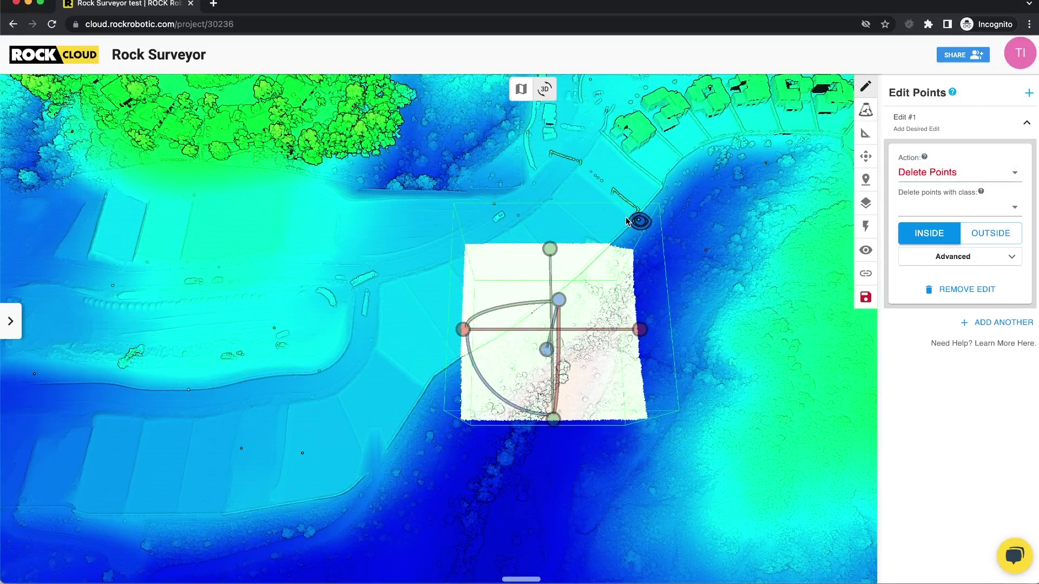
click(689, 226)
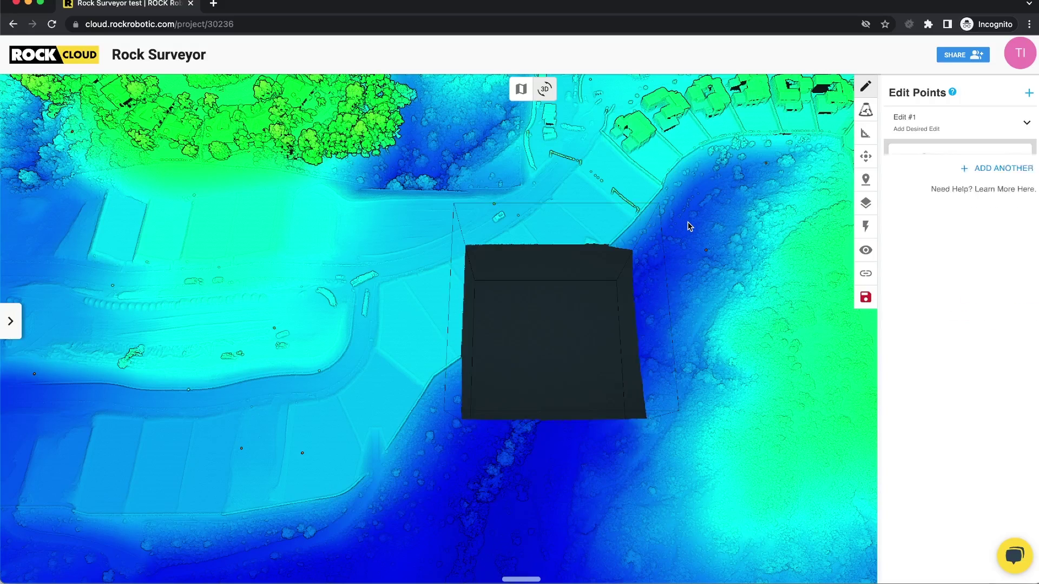
click(979, 132)
click(645, 281)
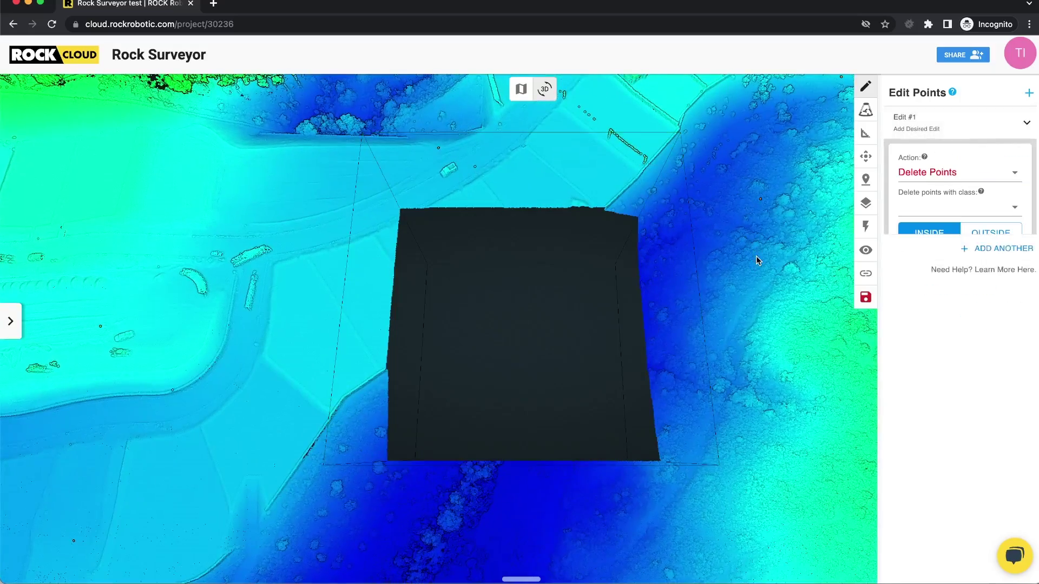
click(648, 261)
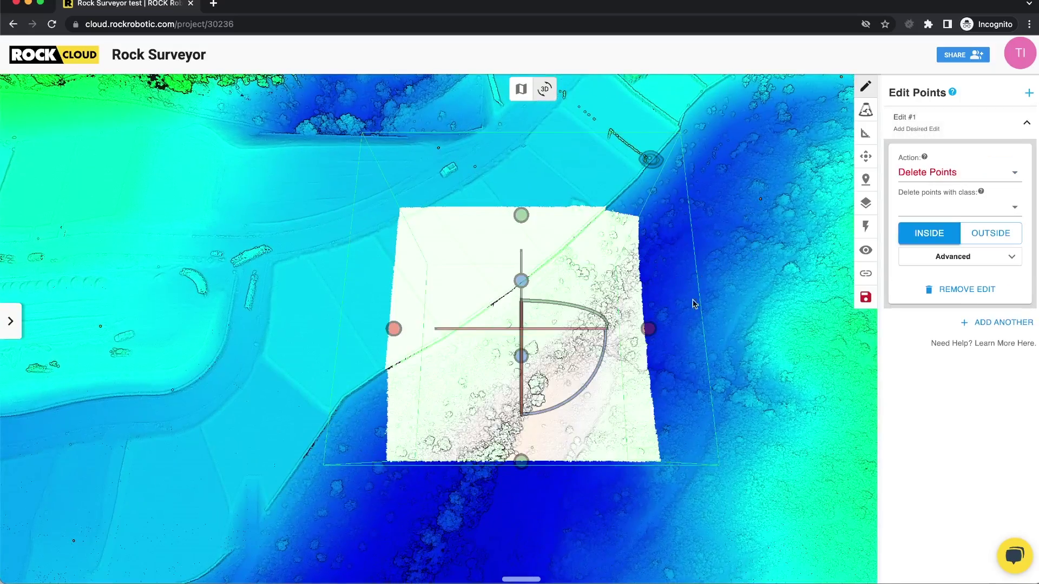
drag(700, 304, 357, 338)
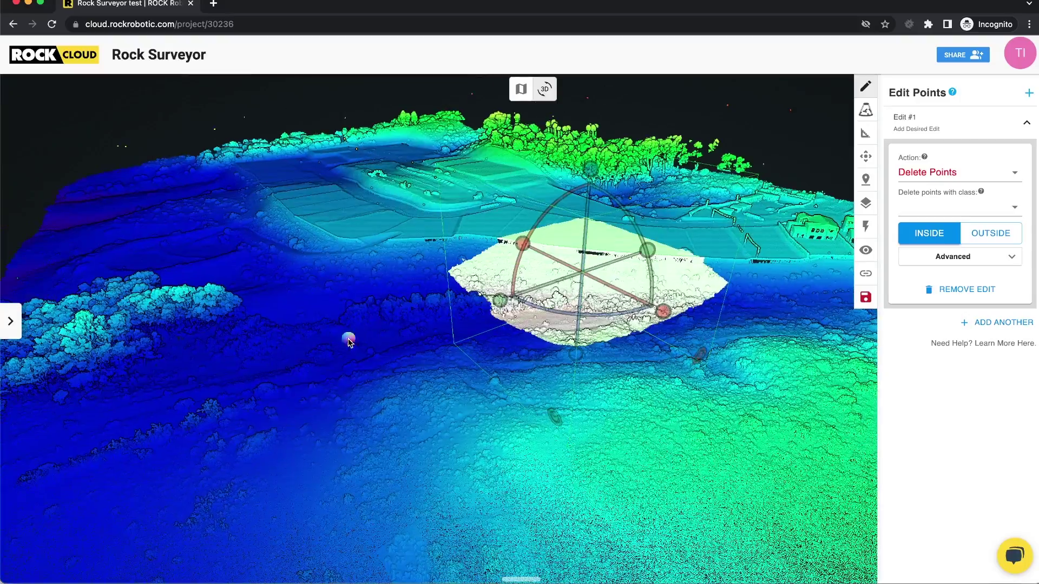
click(349, 342)
scroll(476, 476, down, 10)
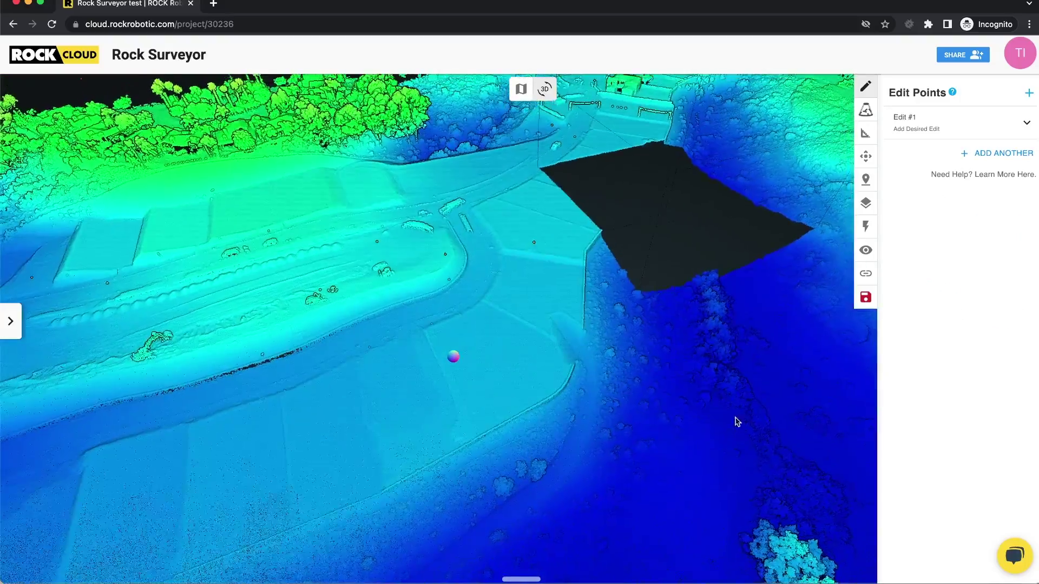
scroll(736, 428, down, 5)
drag(758, 343, 731, 379)
scroll(729, 371, down, 5)
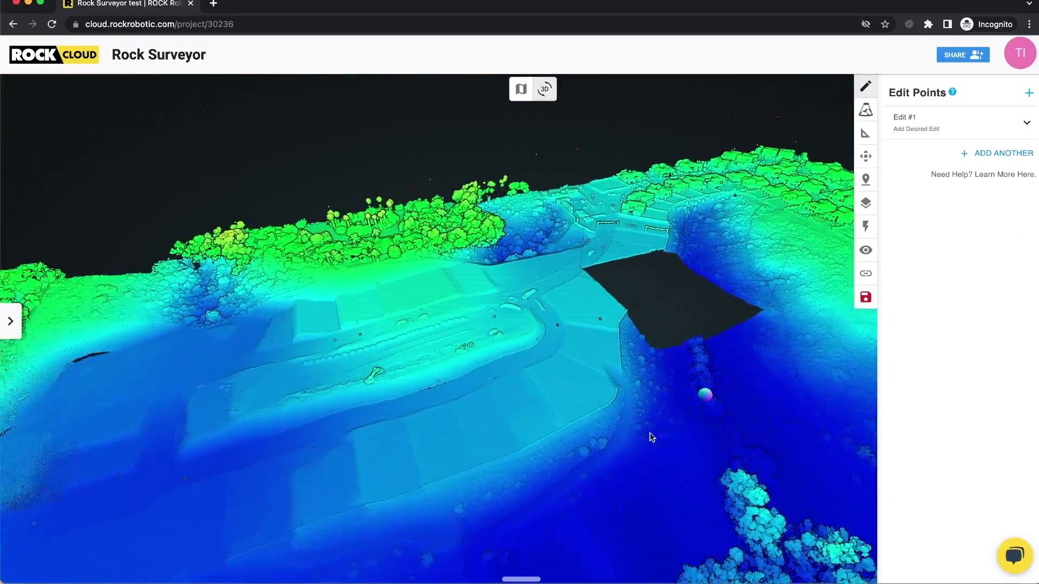
drag(674, 423, 611, 417)
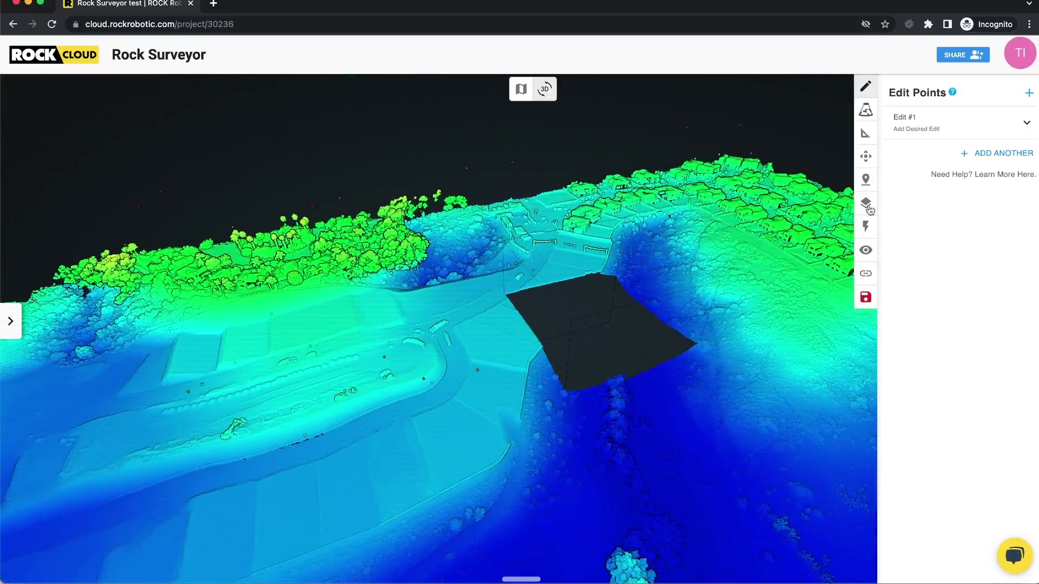
click(957, 127)
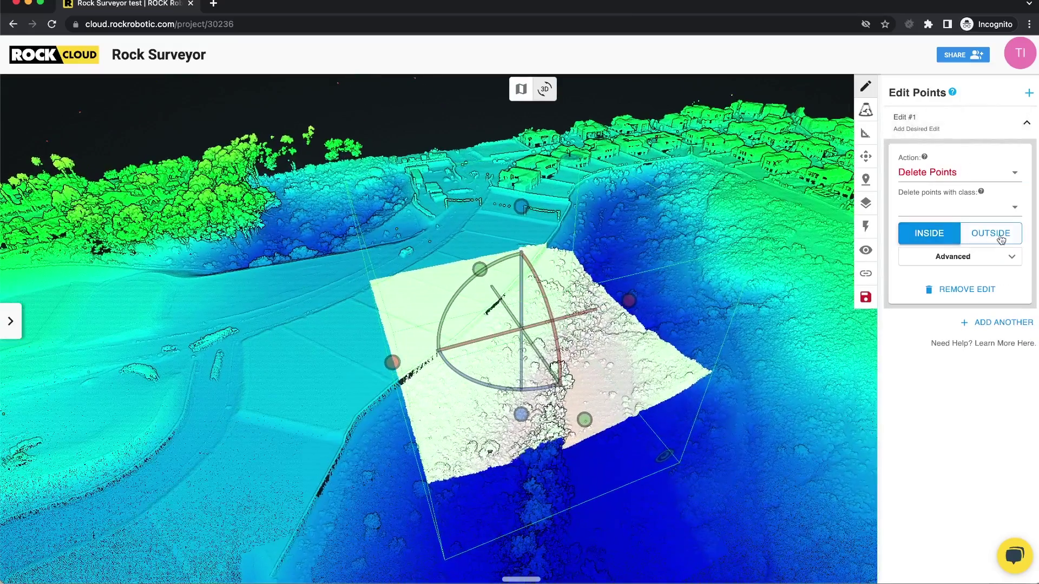
scroll(760, 343, down, 5)
drag(760, 342, 693, 352)
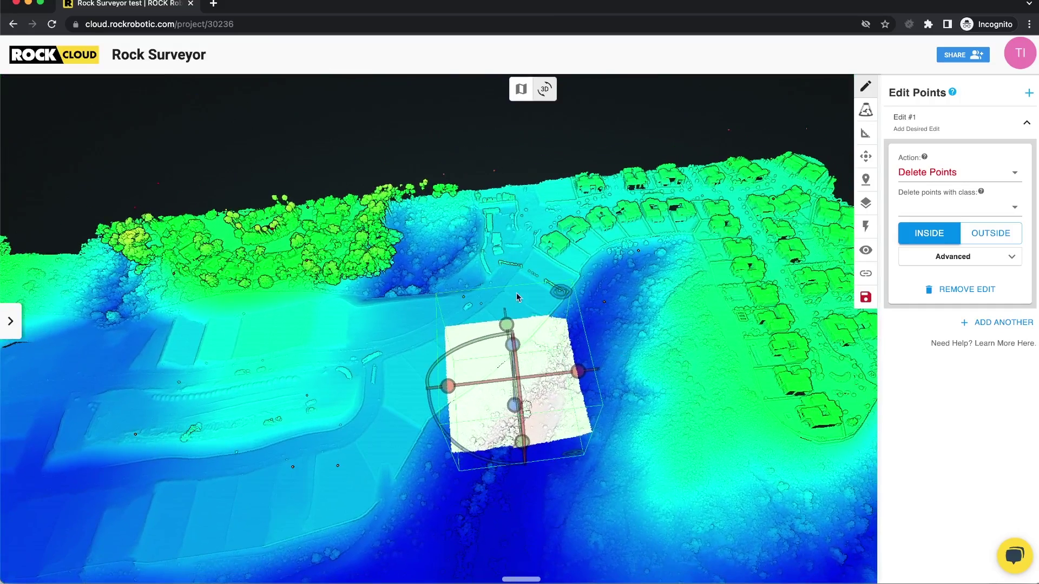
- Switch Edit #1 to OUTSIDE and preview only the boxed road section remaining
click(989, 235)
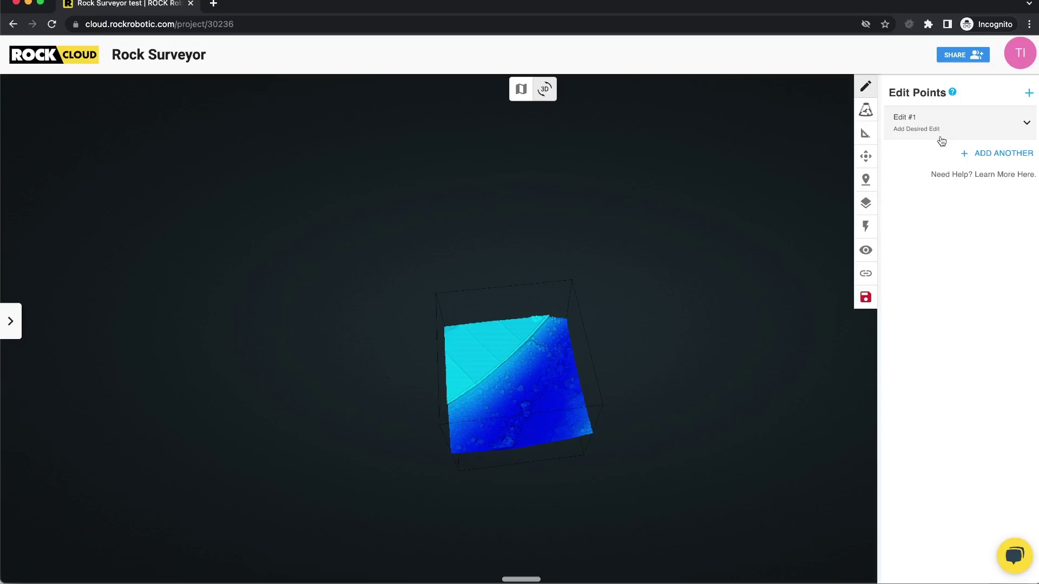
click(980, 134)
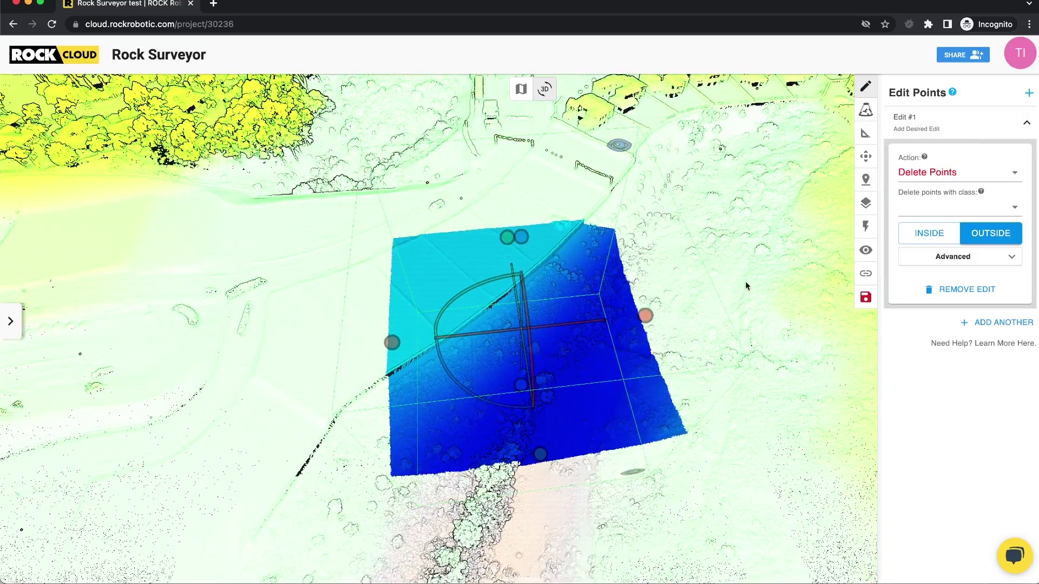
- Change Edit #1's action from Delete Points to Classify Points
click(1018, 177)
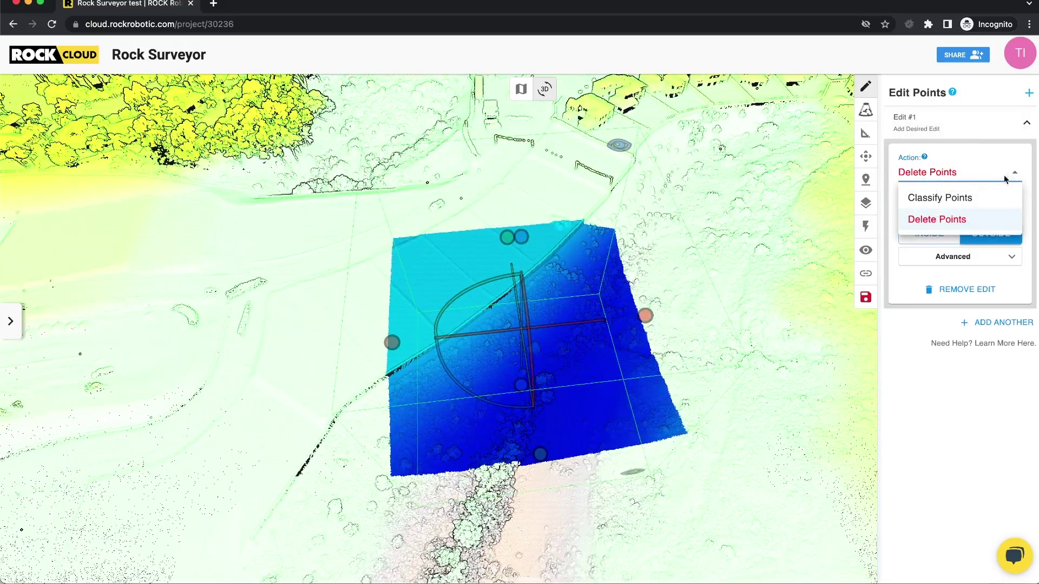
click(988, 198)
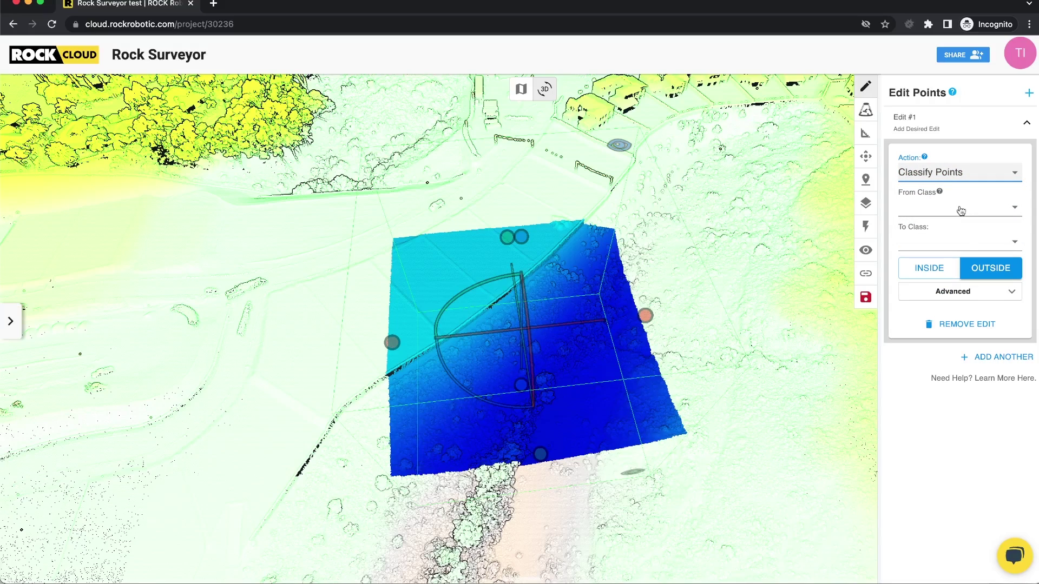
click(735, 238)
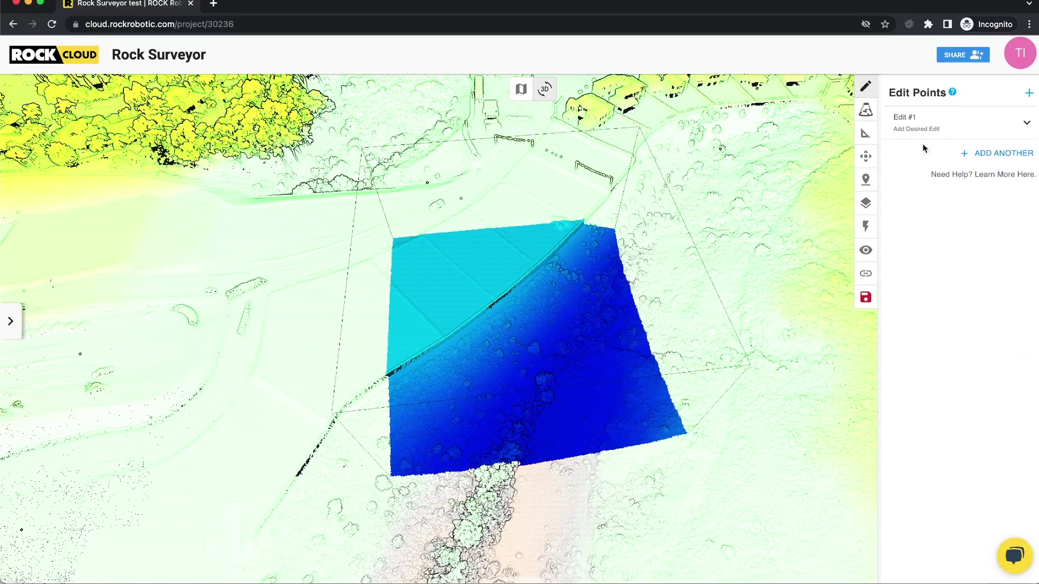
- Set Edit #1 to reclassify 0 - never classified points as 3 - low vegetation
click(931, 129)
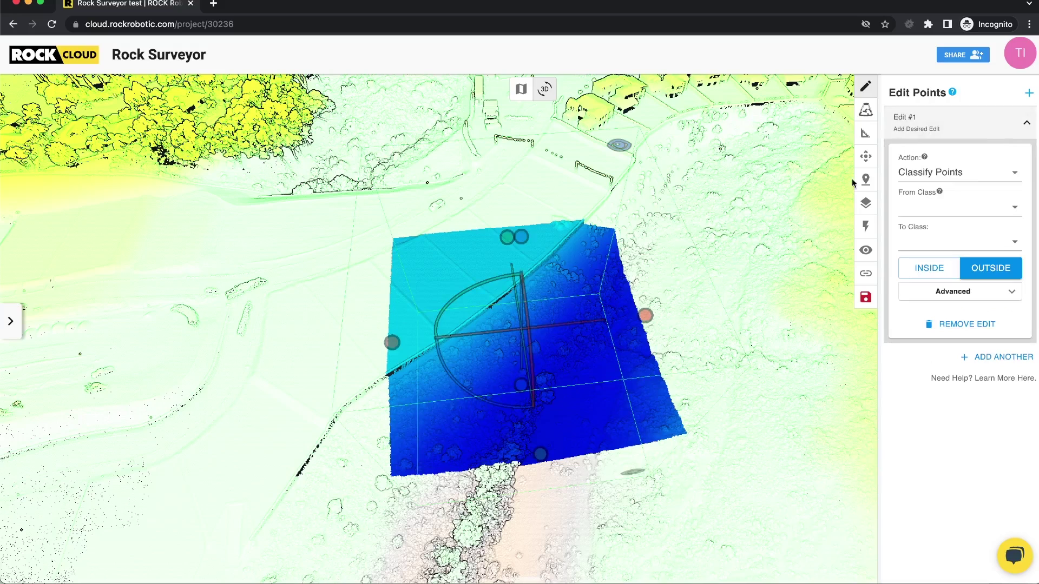
click(940, 213)
click(948, 127)
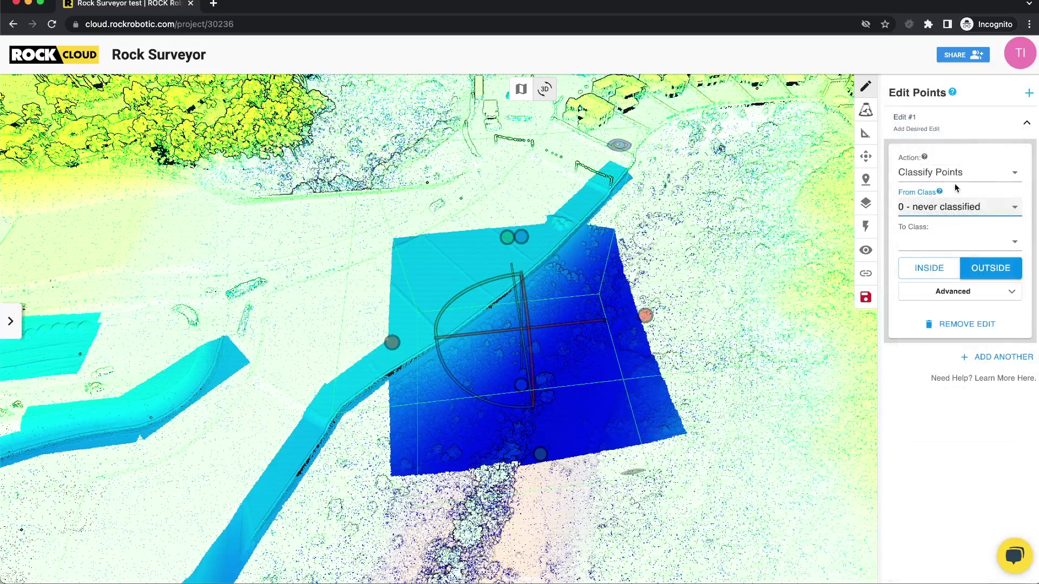
click(958, 247)
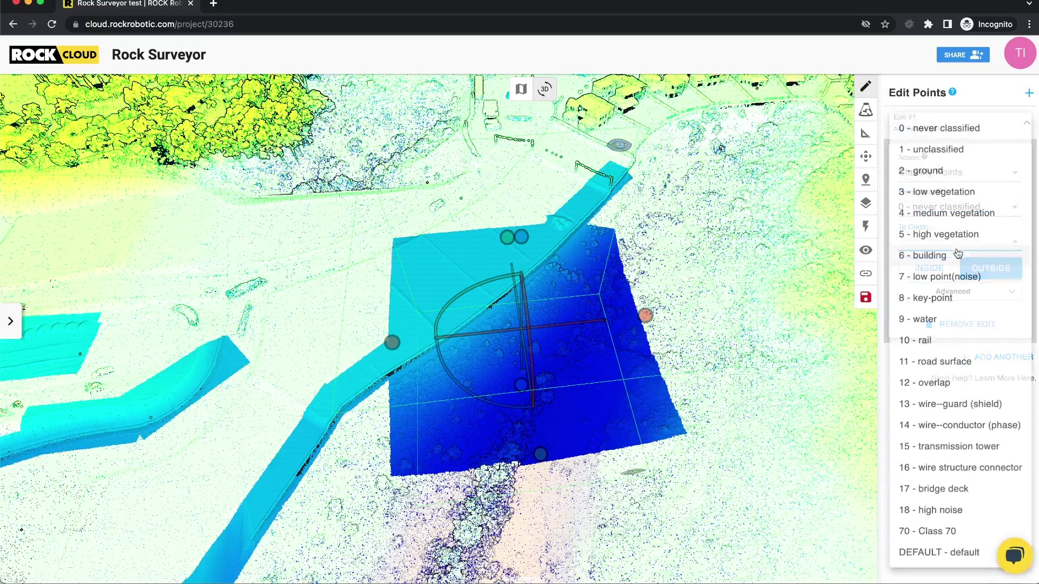
click(954, 190)
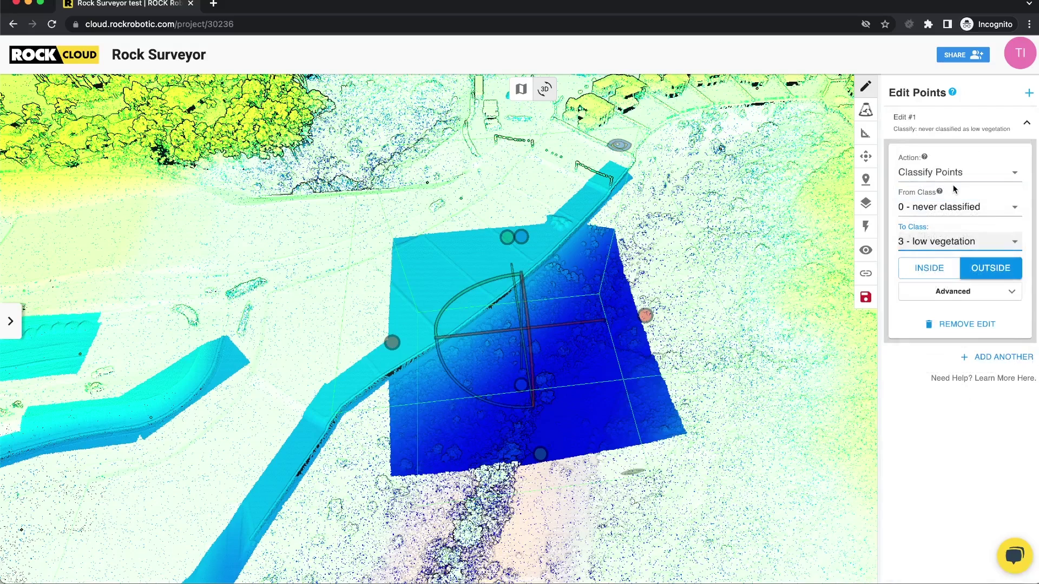
click(739, 361)
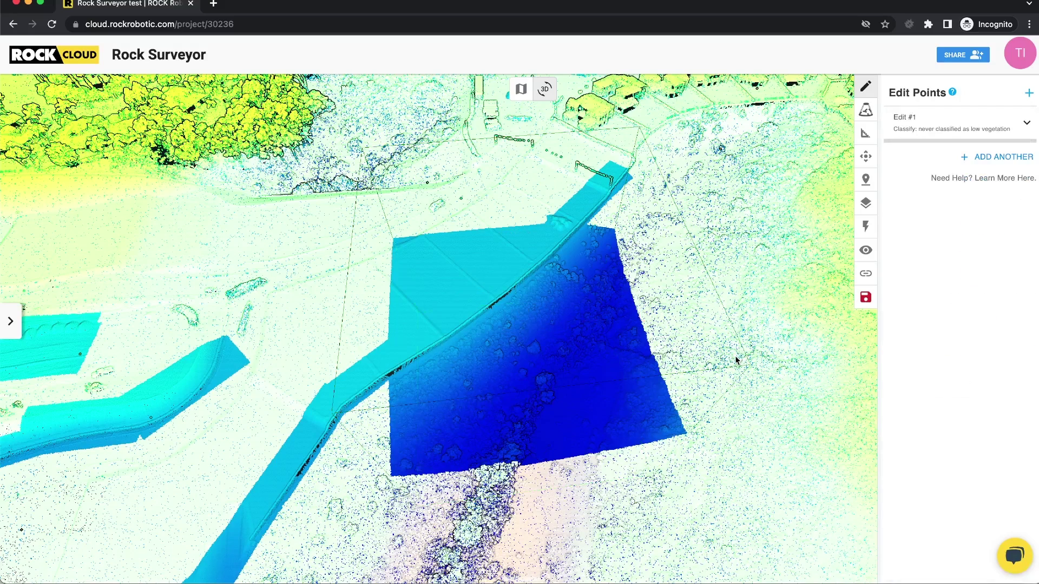
- Colour the Point Cloud layer by classification and orbit to inspect the reclassified points
click(866, 201)
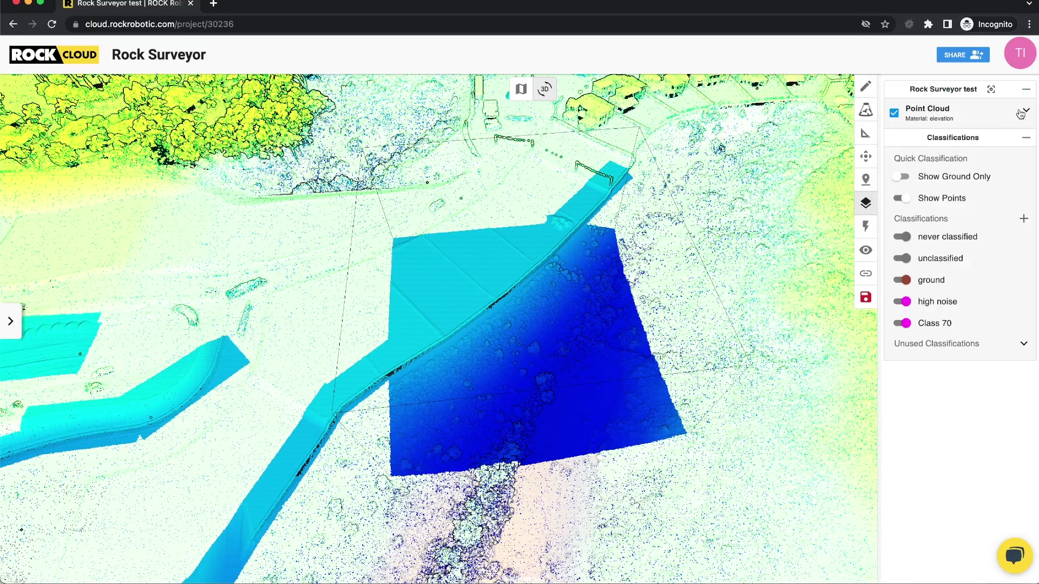
click(1023, 112)
click(985, 151)
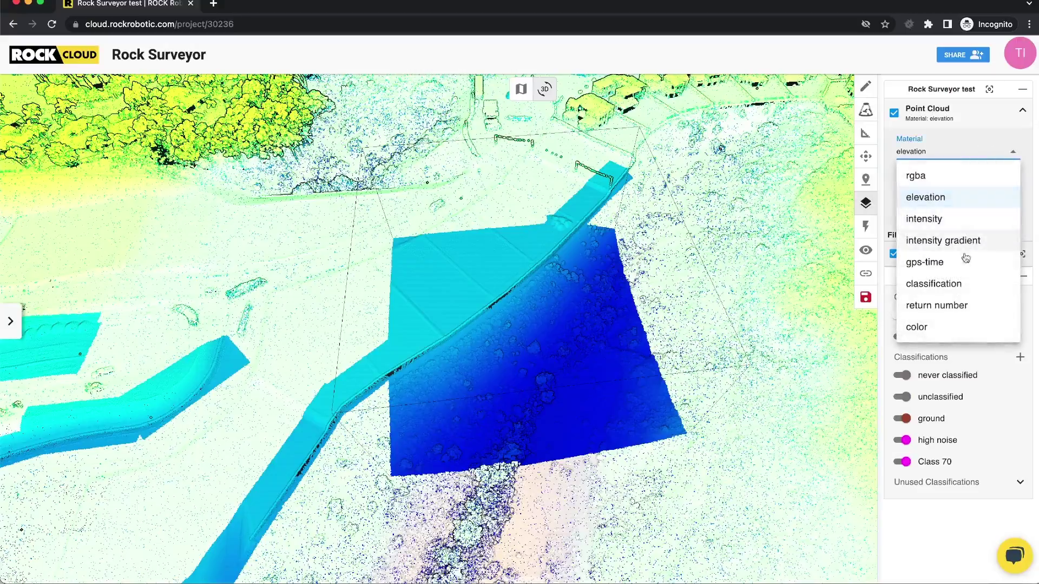
click(958, 285)
drag(753, 275, 779, 169)
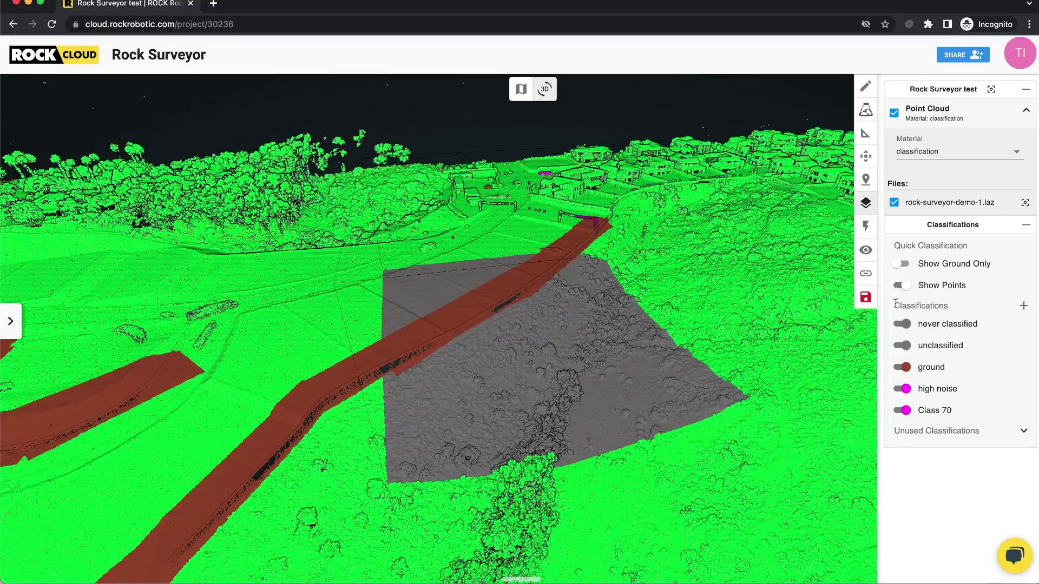
- Hide the unclassified and high noise classes, keeping never classified, ground and Class 70 visible
click(903, 324)
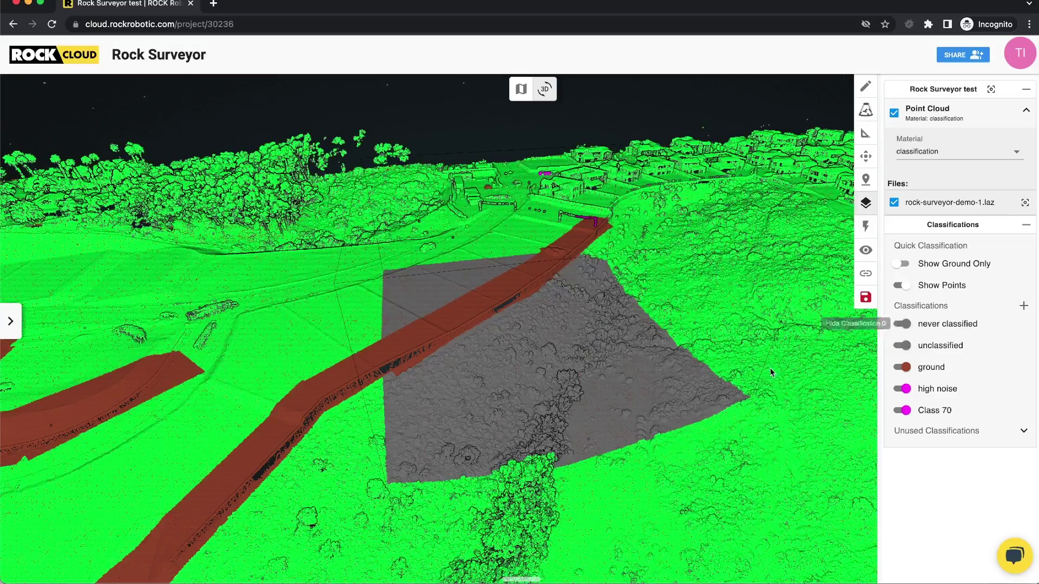
drag(779, 346, 864, 316)
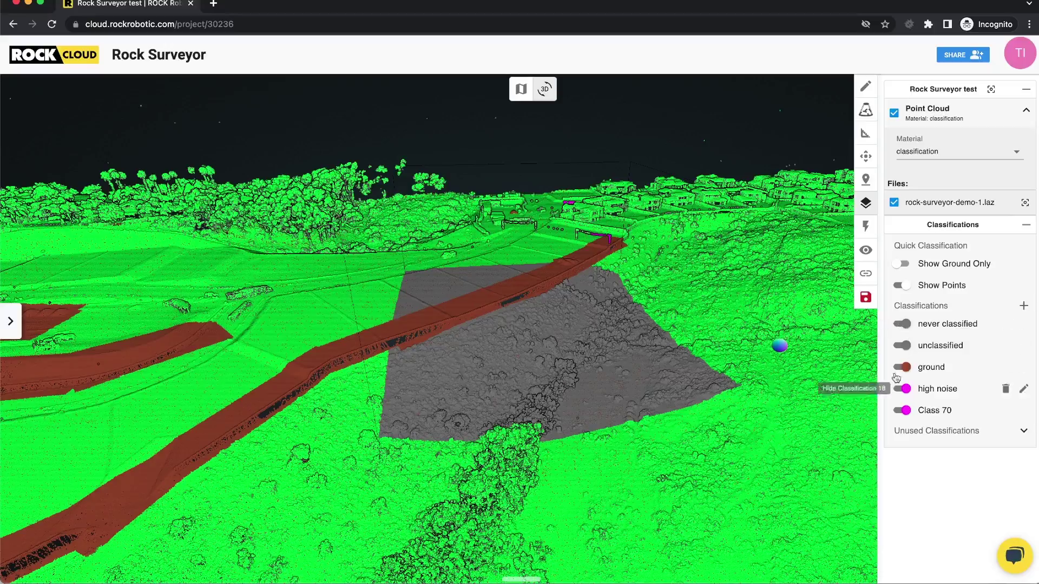
click(902, 346)
click(902, 389)
drag(806, 430, 646, 500)
scroll(657, 316, up, 5)
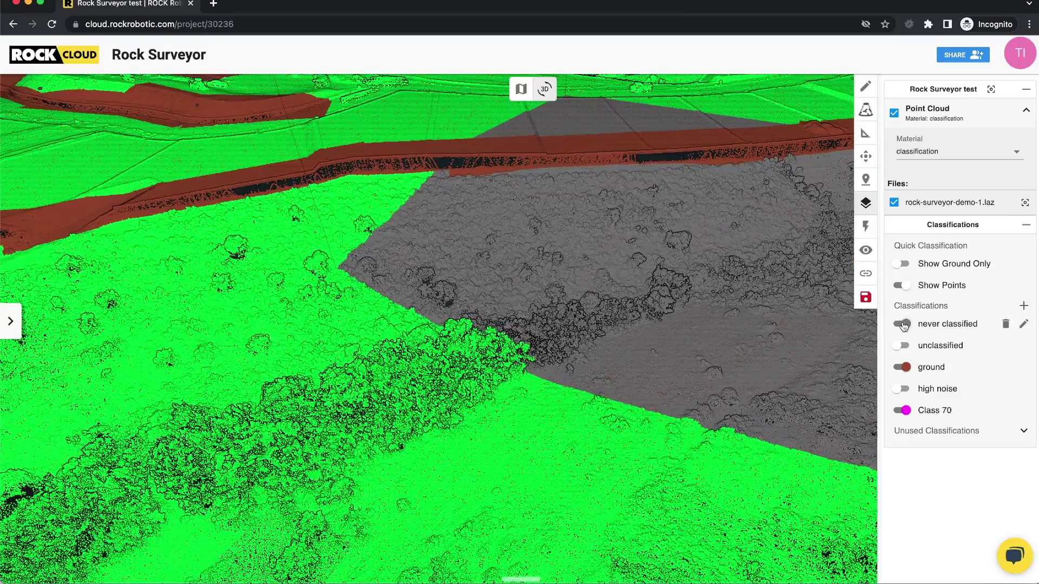
click(903, 324)
click(902, 324)
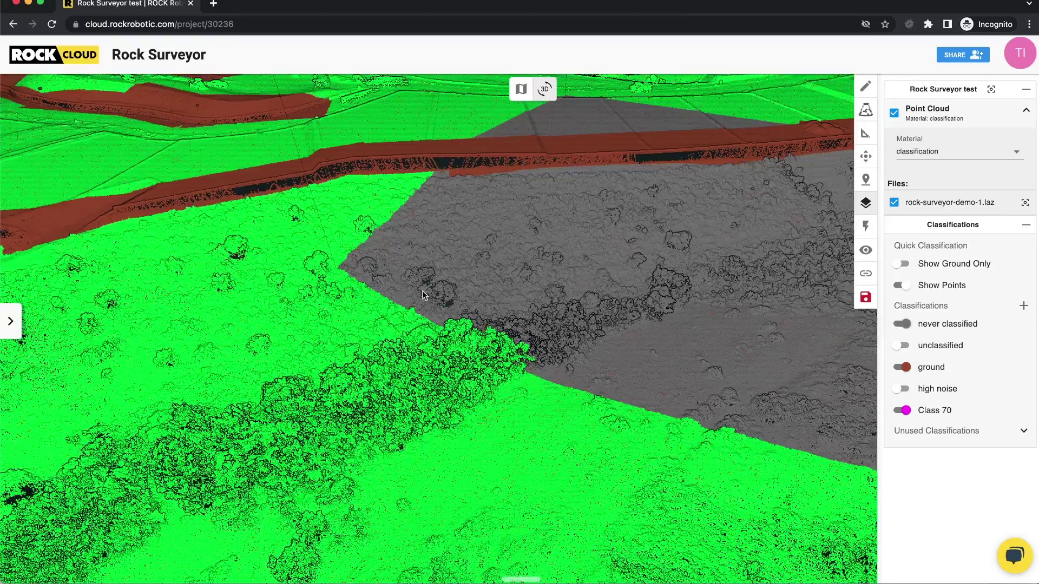
scroll(424, 295, down, 5)
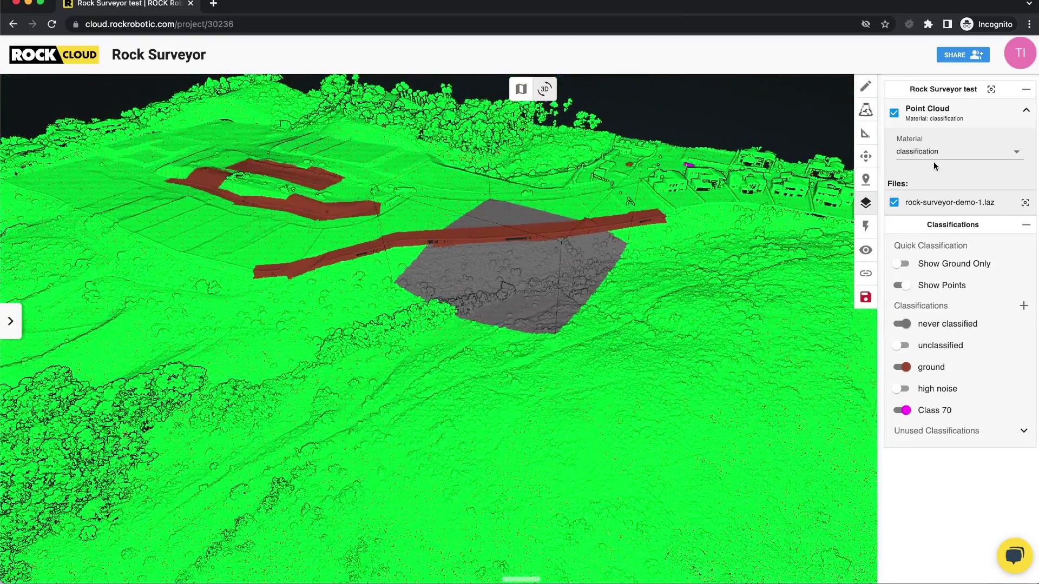
- Set Edit #1 to INSIDE with From Class 2 - ground
click(866, 86)
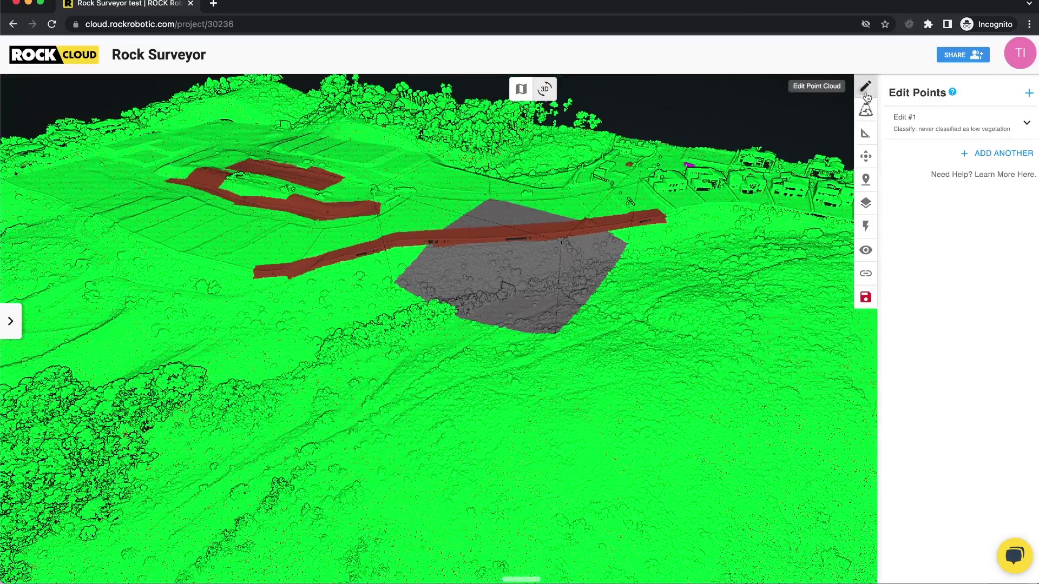
click(966, 122)
click(929, 269)
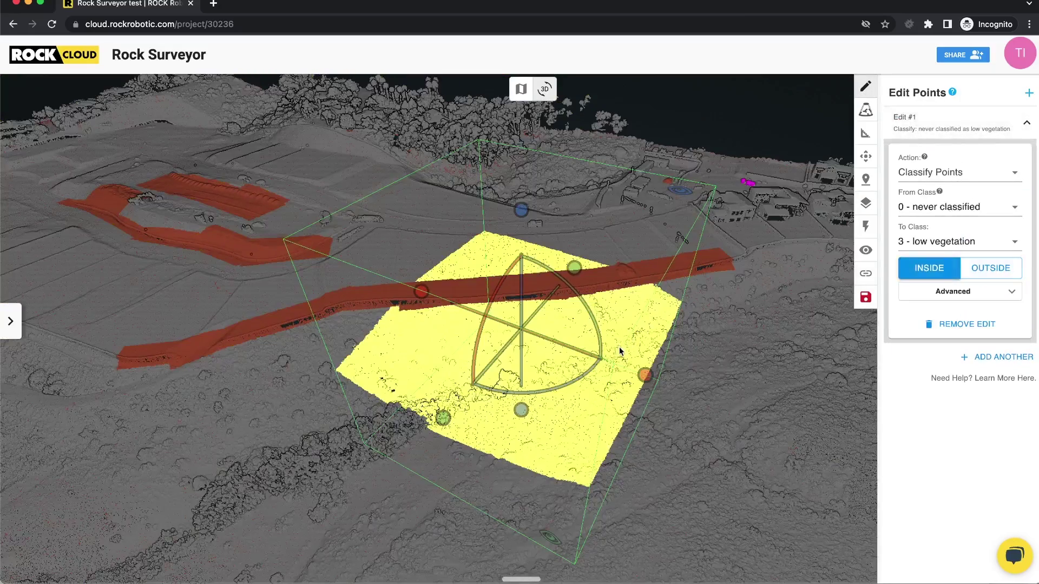
scroll(743, 323, up, 3)
click(961, 207)
click(955, 169)
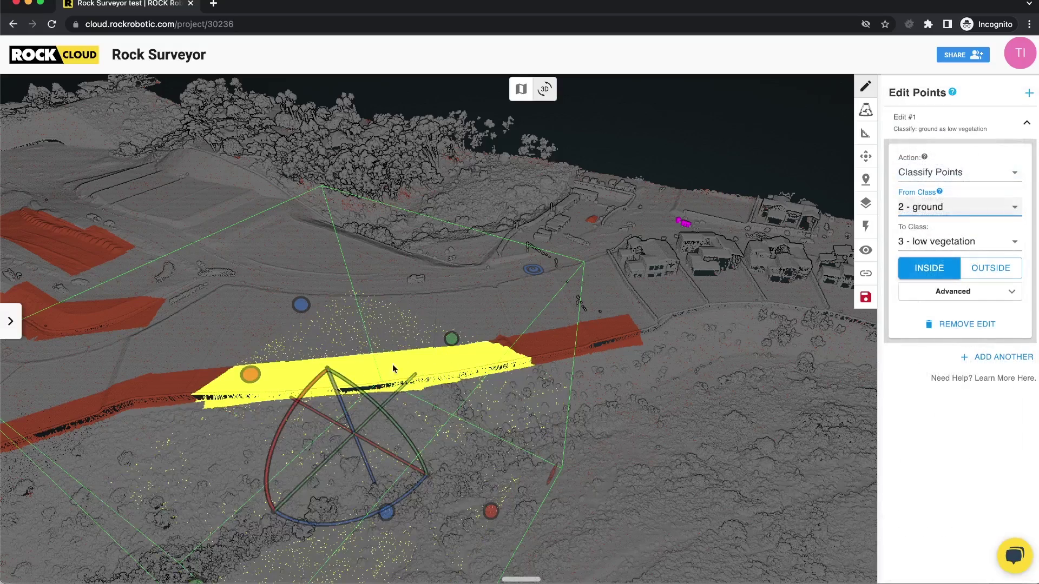
scroll(738, 320, down, 2)
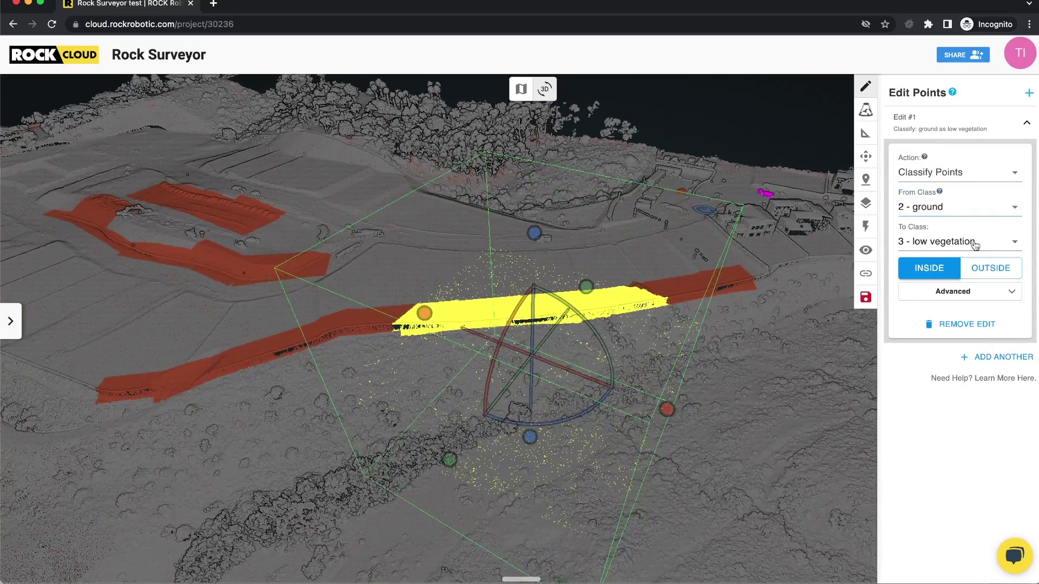
- Orbit the view to inspect the reclassified road strip from side, top and oblique angles
drag(253, 417, 504, 323)
scroll(533, 347, up, 3)
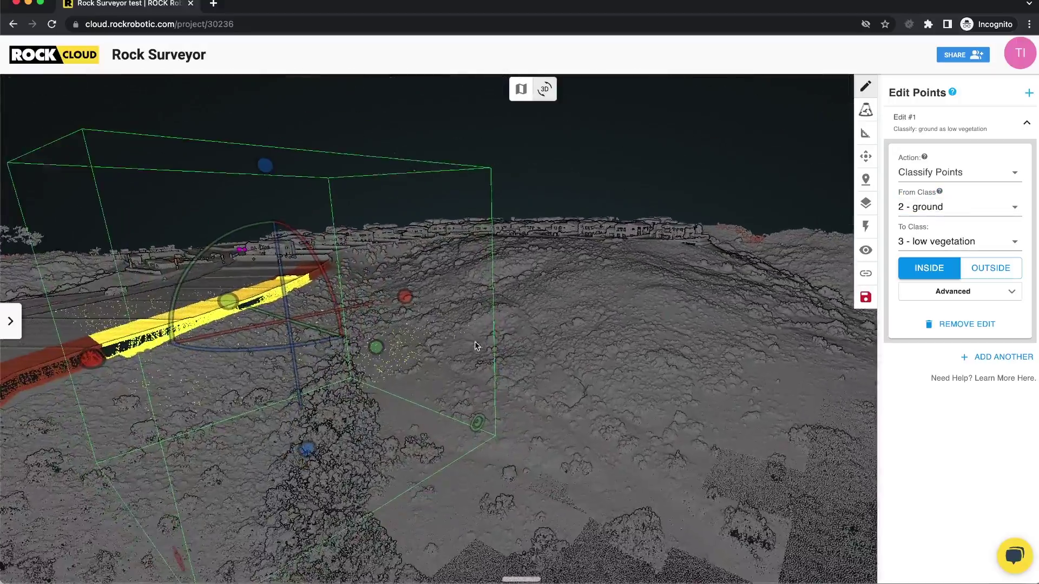
drag(561, 365, 385, 389)
drag(503, 187, 593, 263)
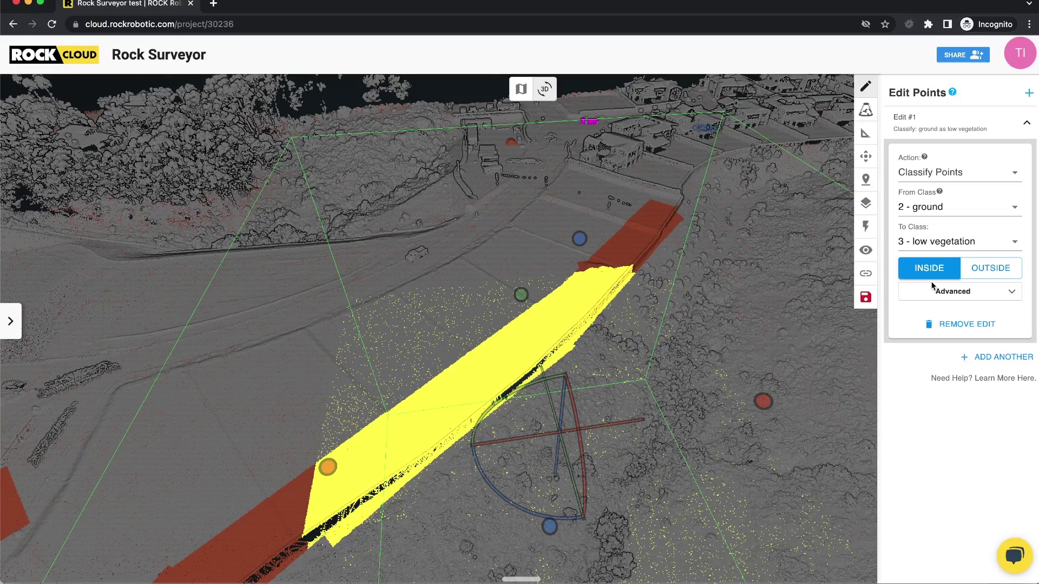
- Limit Edit #1's Elevation Range in Advanced to Min 207 m and Max 376 m
click(952, 293)
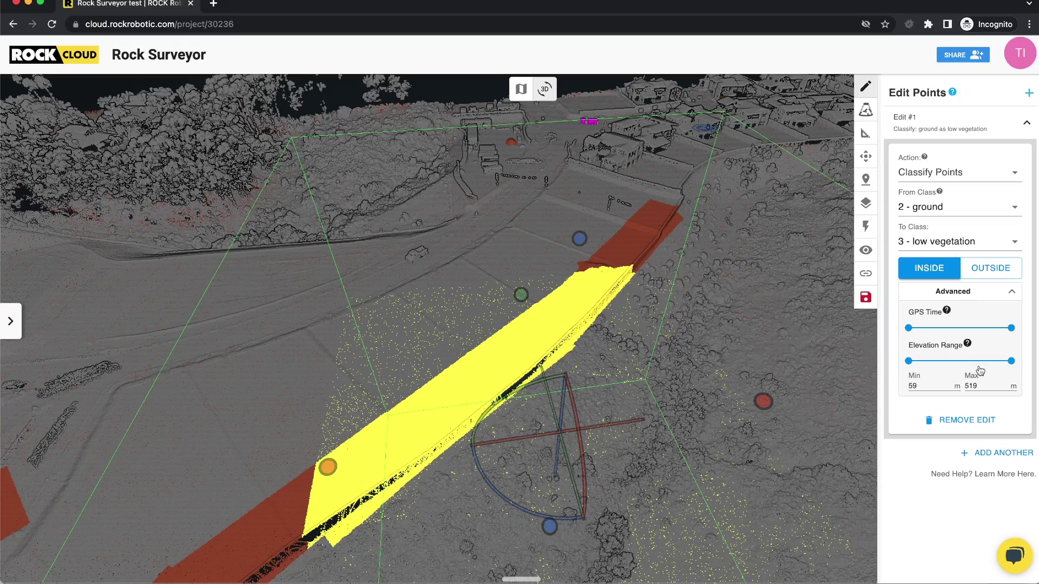
mouse_move(1010, 362)
drag(1010, 362, 979, 360)
drag(916, 364, 939, 364)
drag(940, 361, 942, 364)
- Preview the edit from a top-down view and raise Edit #1's lower GPS Time limit slightly
click(562, 226)
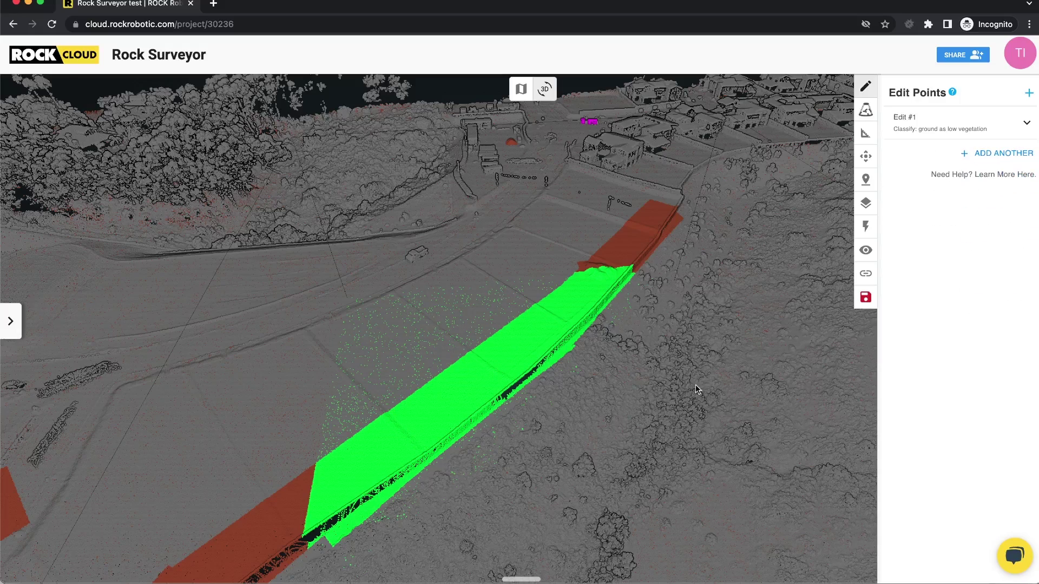
click(931, 140)
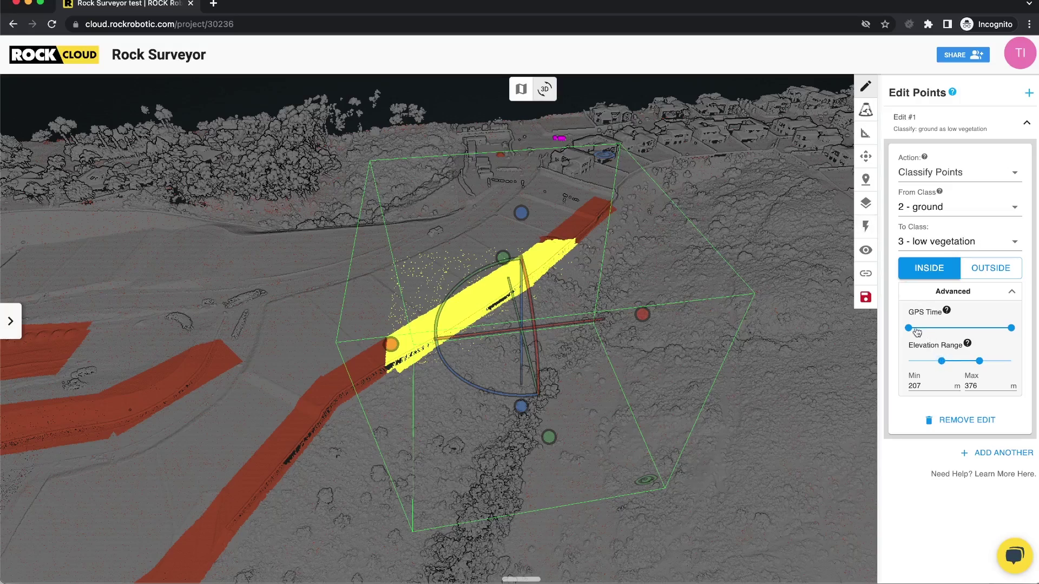
scroll(739, 334, down, 5)
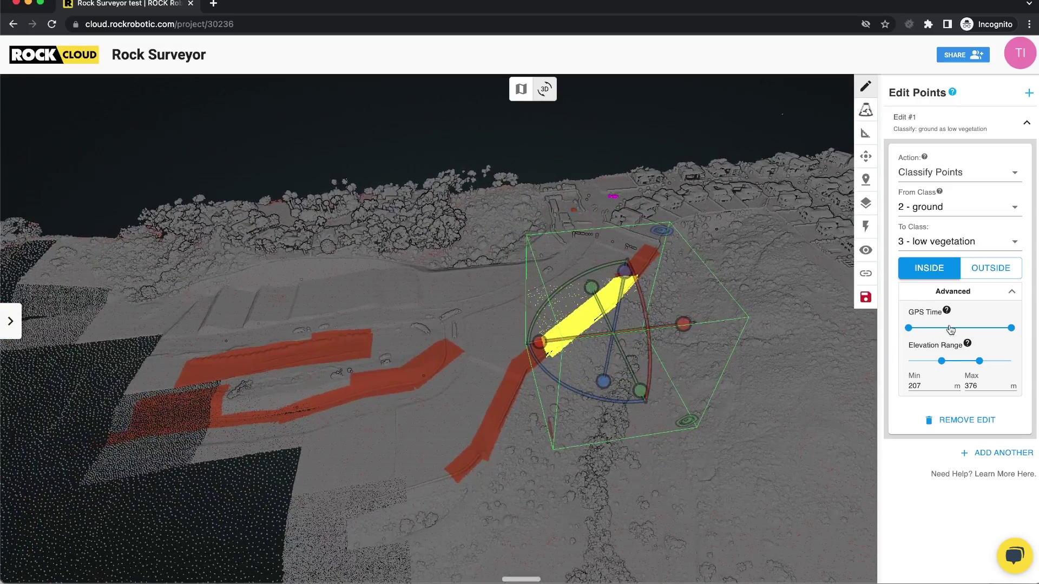
scroll(430, 405, down, 3)
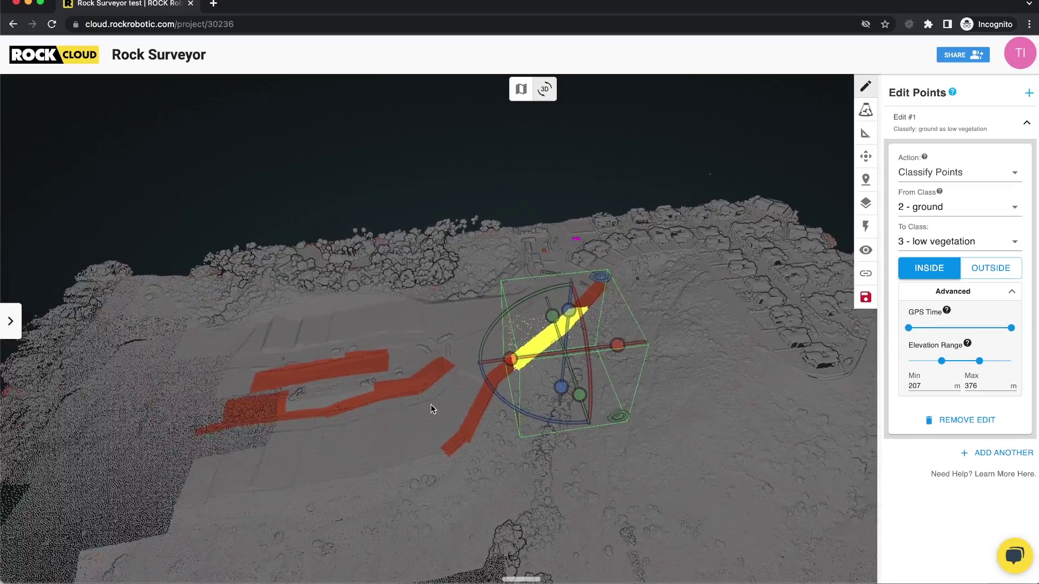
drag(431, 427, 649, 258)
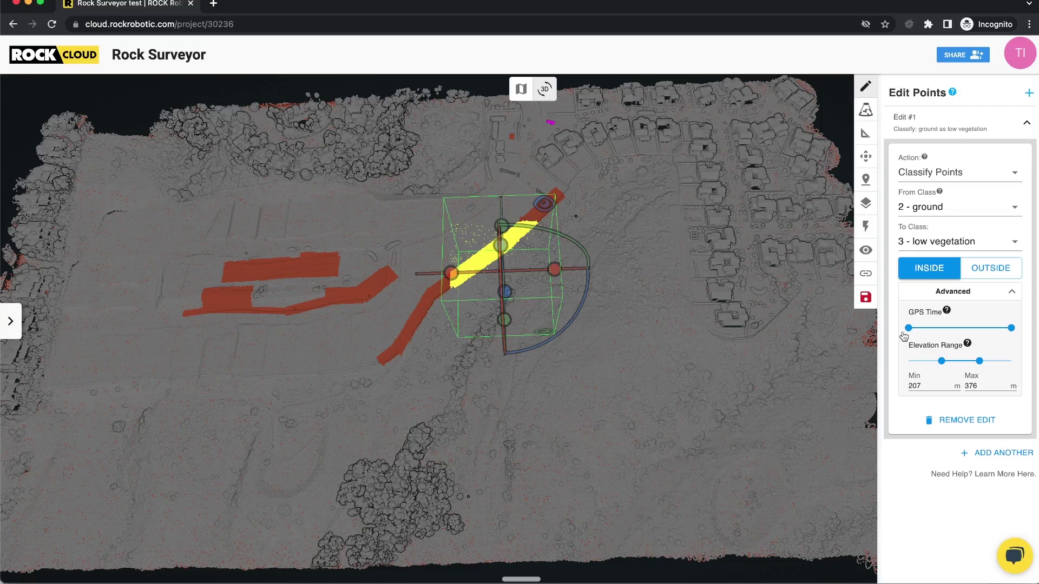
drag(910, 334, 913, 334)
mouse_move(922, 332)
mouse_down()
mouse_move(953, 331)
mouse_move(926, 330)
mouse_up()
- Set the Point Cloud layer's material to gps-time
click(865, 202)
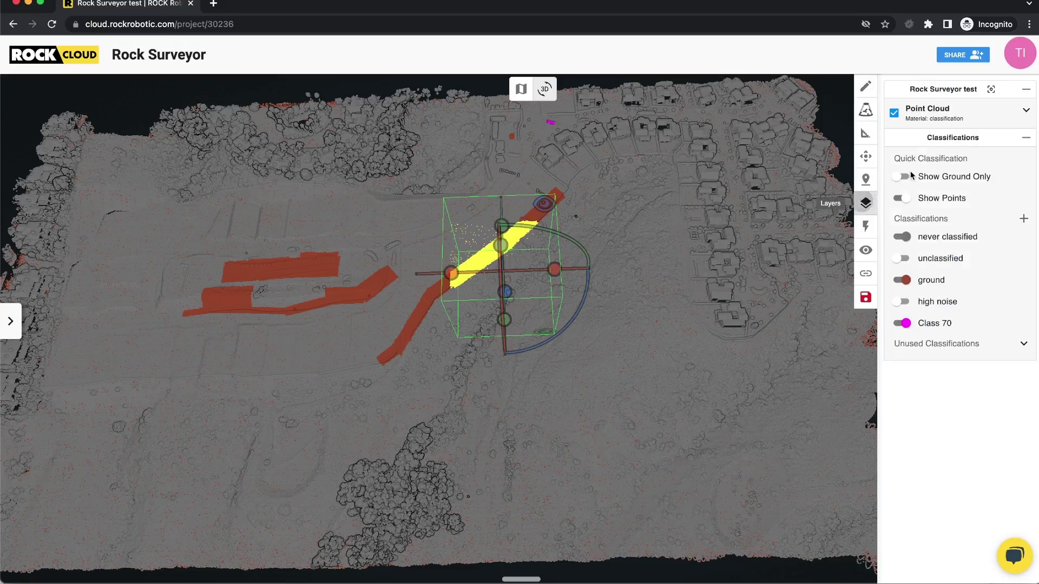
click(1028, 112)
click(1000, 152)
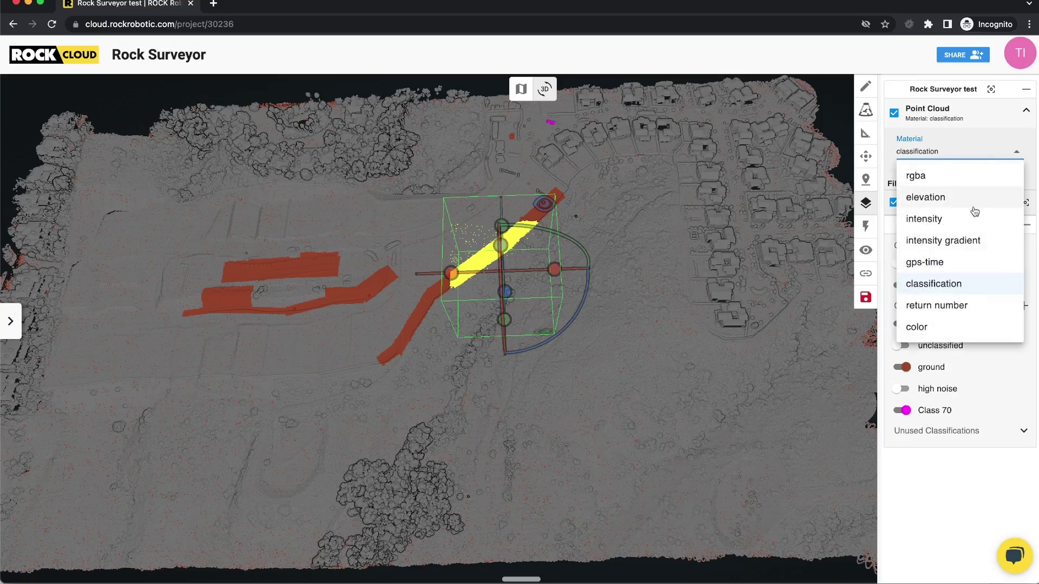
click(960, 265)
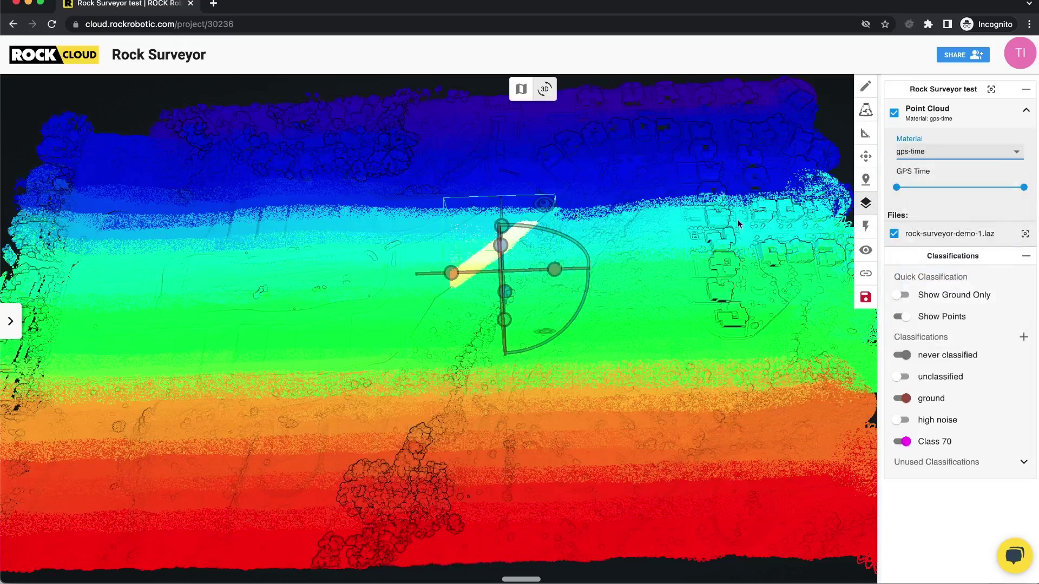
- Narrow Edit #1's GPS Time range to a small early window by moving both handles inward
click(869, 88)
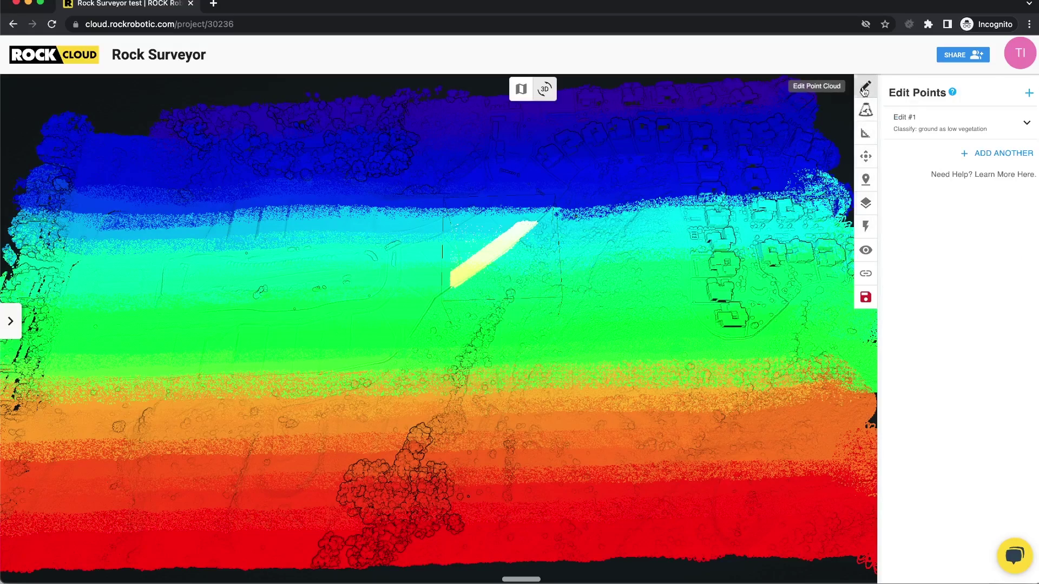
click(911, 117)
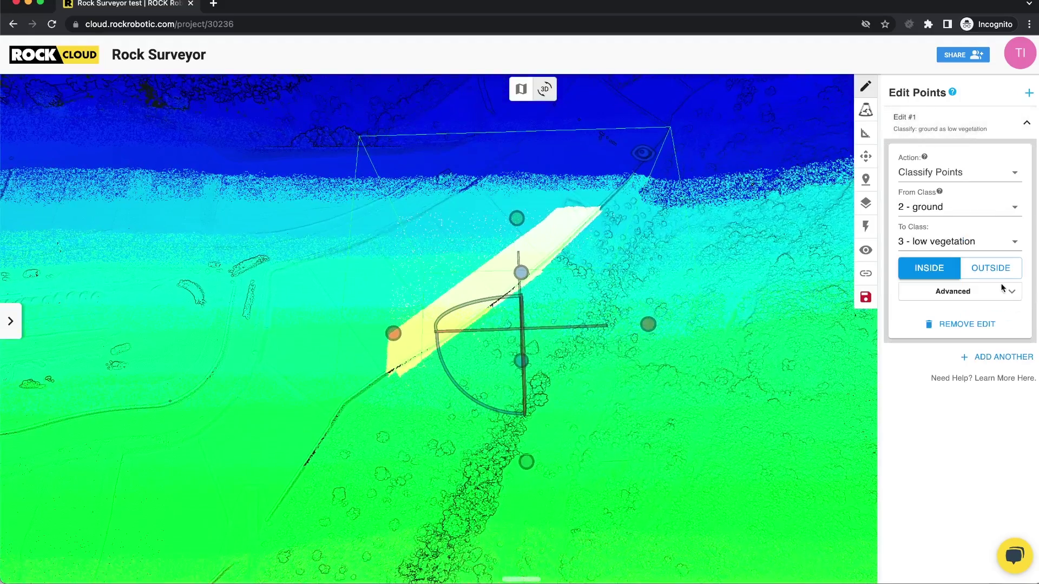
click(991, 292)
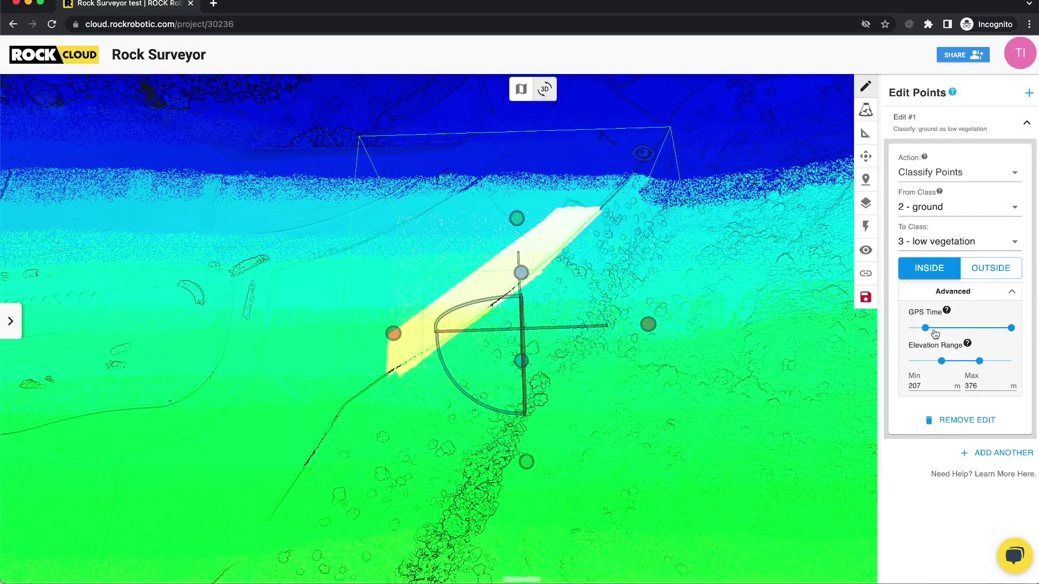
mouse_move(929, 333)
mouse_down()
mouse_move(952, 329)
mouse_move(941, 328)
mouse_up()
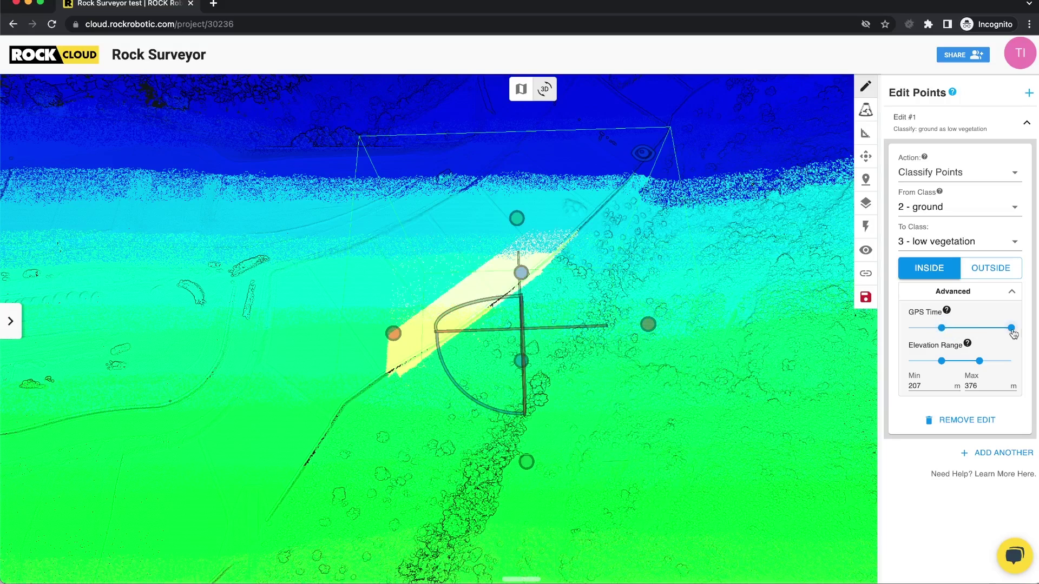
drag(1010, 330, 951, 340)
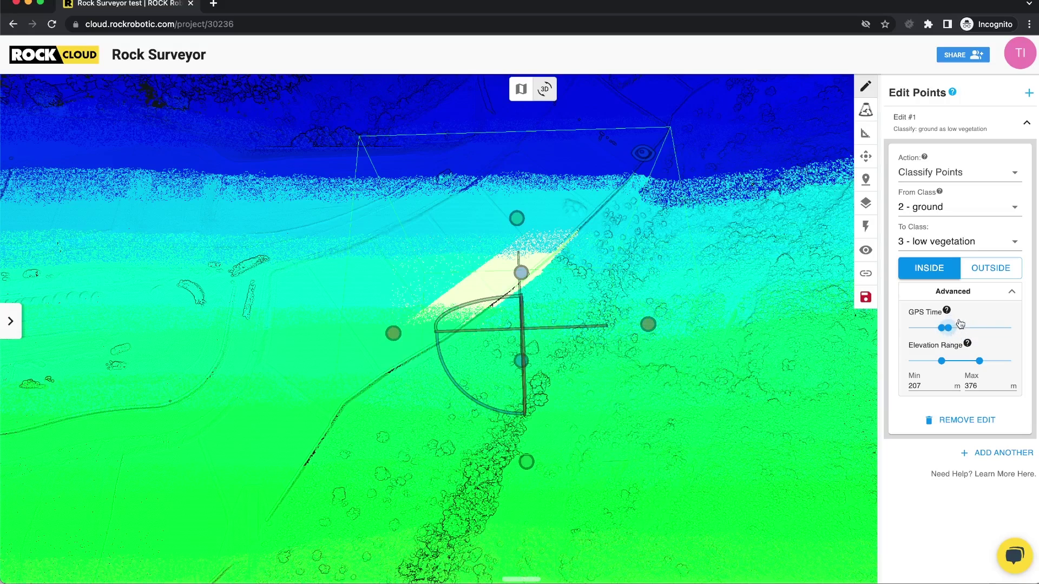